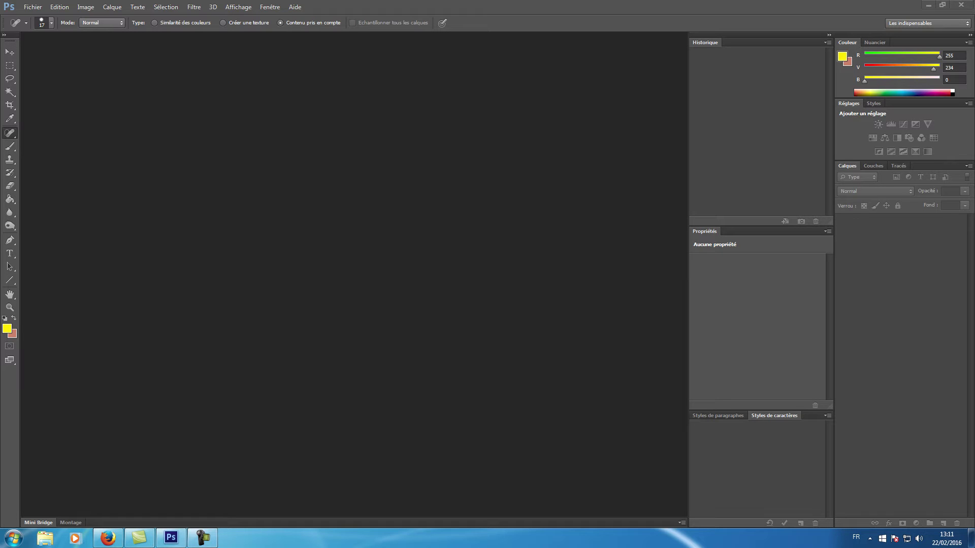
- Open _Z2B0042.jpg and discard its embedded Adobe RGB (1998) profile
key("alt+f")
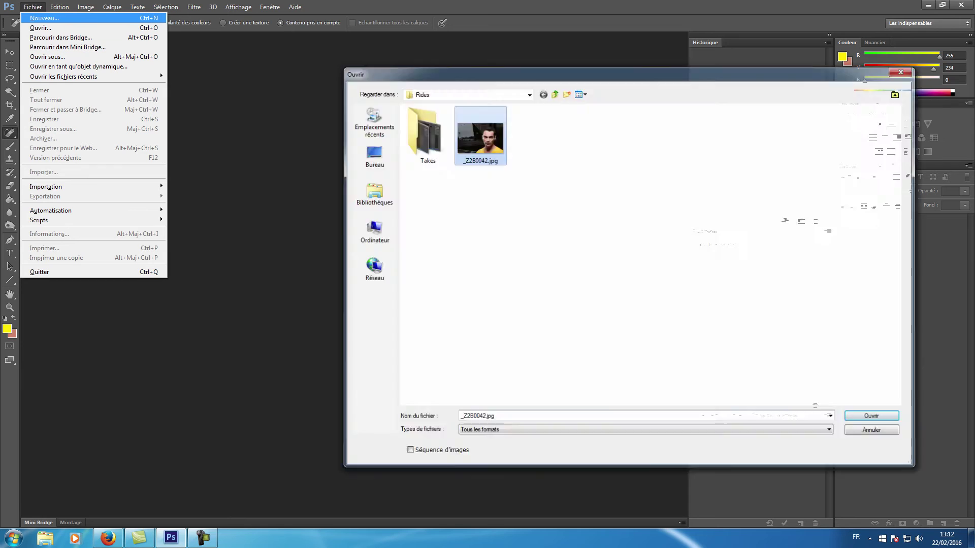
key("o")
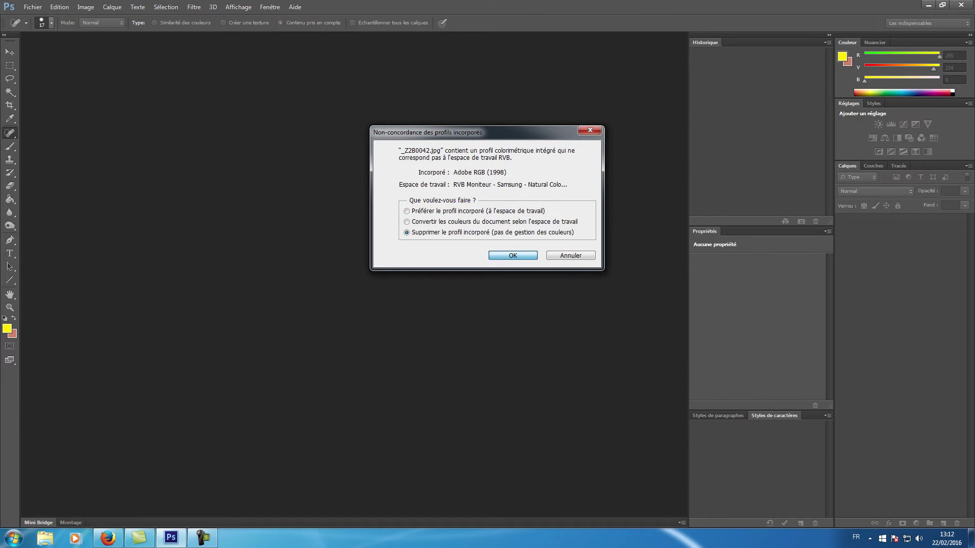
key("Return")
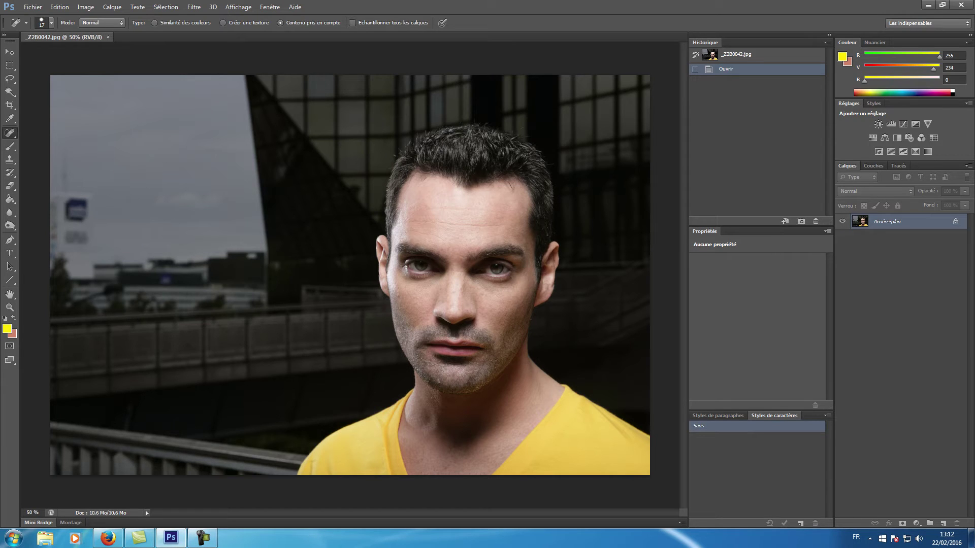
- Confirm the Spot Healing Brush is selected and zoom to about 157% on the forehead and eyes
right_click(10, 133)
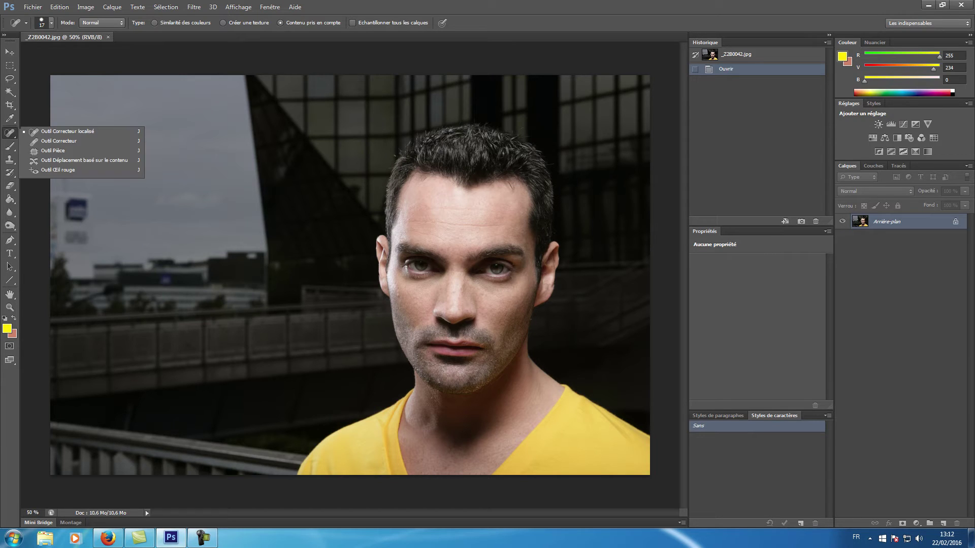
key("Escape")
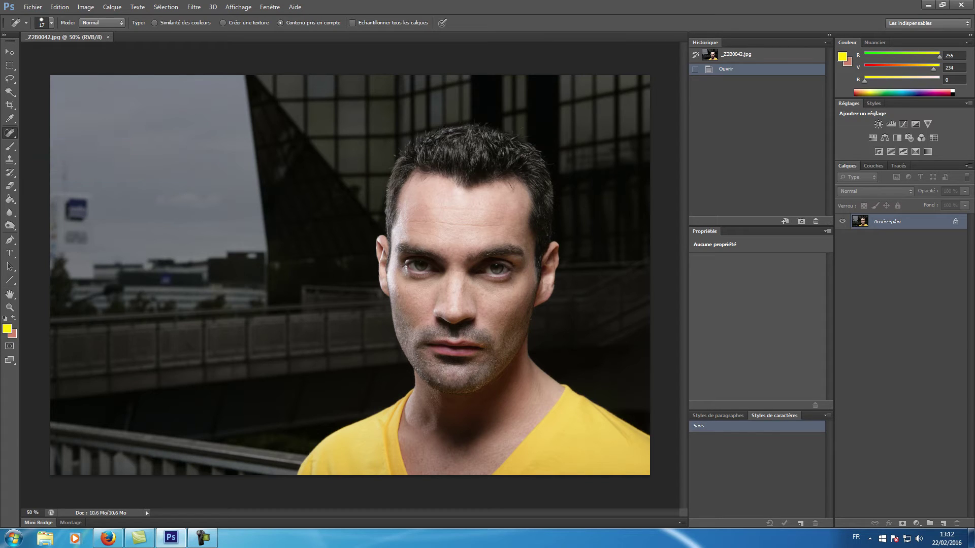
right_click(9, 133)
scroll(482, 227, "up", 2)
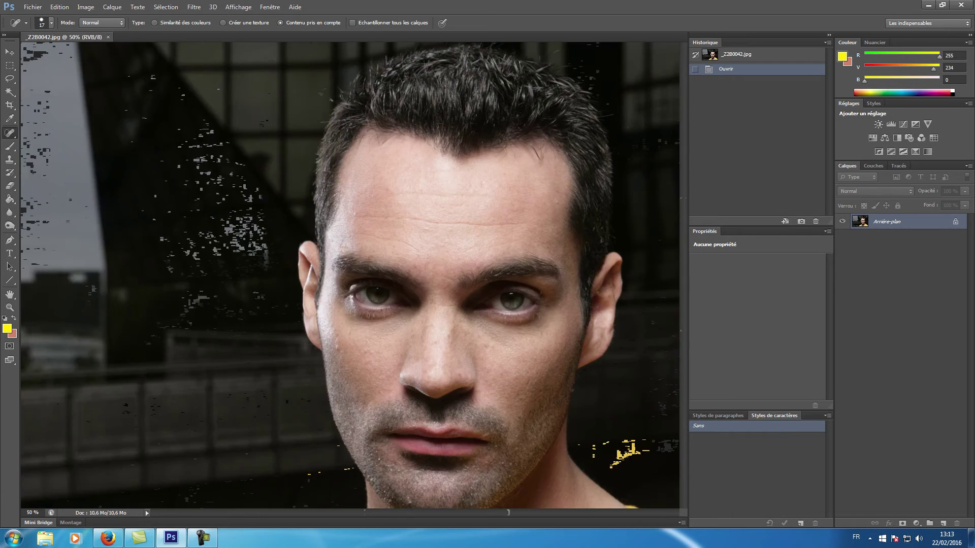
scroll(483, 226, "up", 2)
scroll(483, 227, "up", 2)
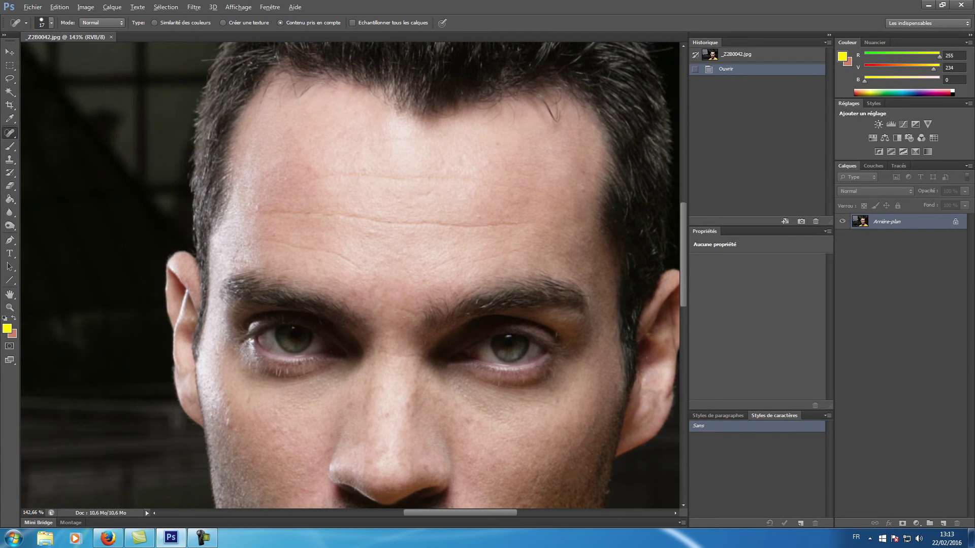
scroll(508, 234, "up", 1)
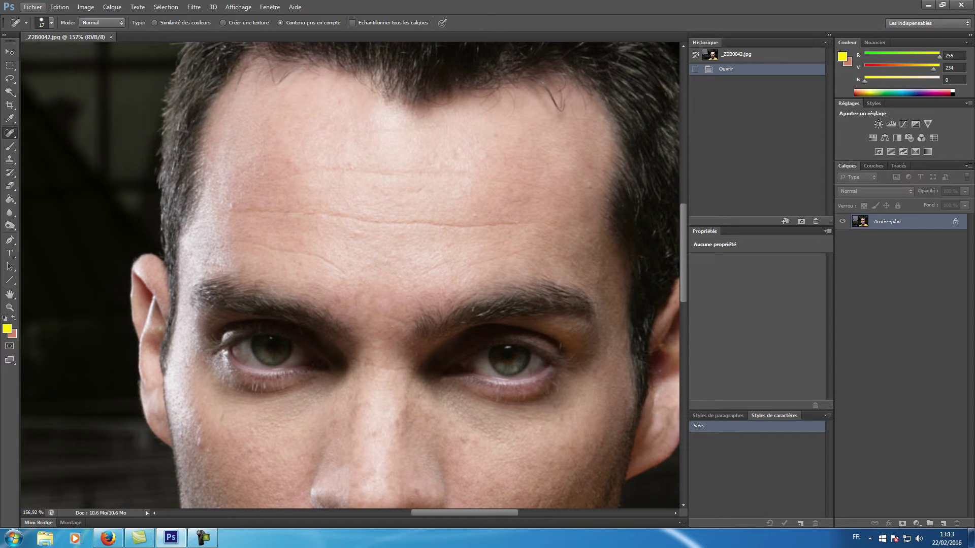
- Paint Spot Healing strokes over the left, lower and upper forehead wrinkles
left_click(226, 239)
left_click_drag(225, 239, 262, 248)
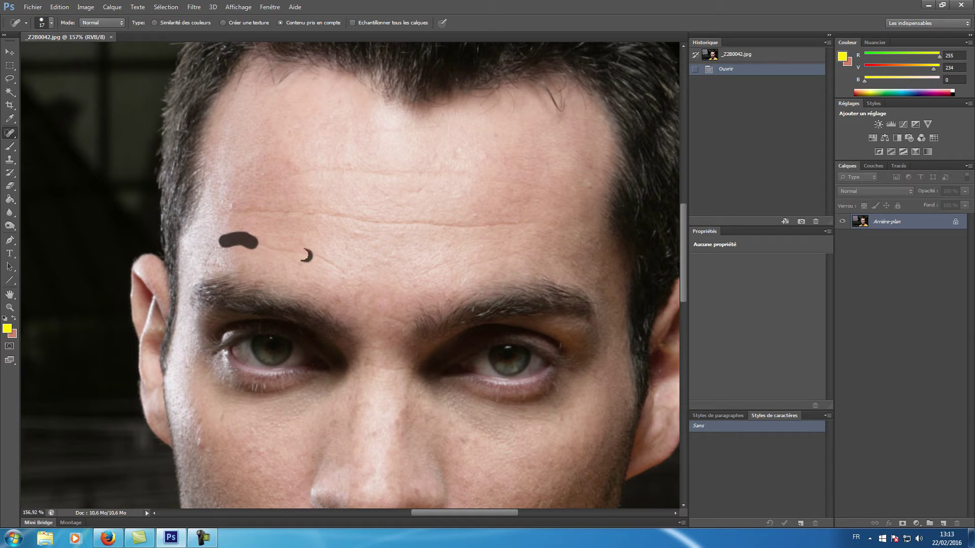
left_click_drag(349, 271, 332, 261)
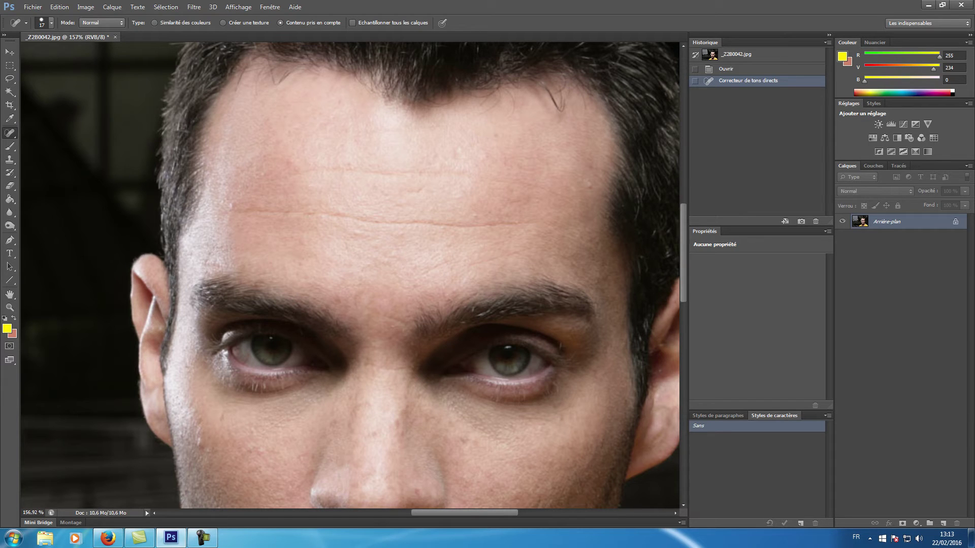
left_click_drag(231, 212, 539, 222)
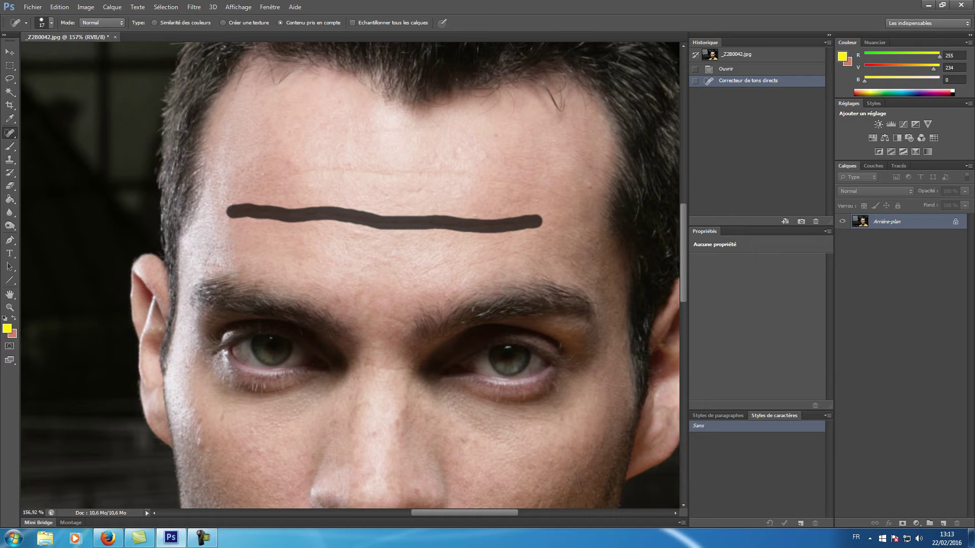
left_click_drag(297, 172, 401, 176)
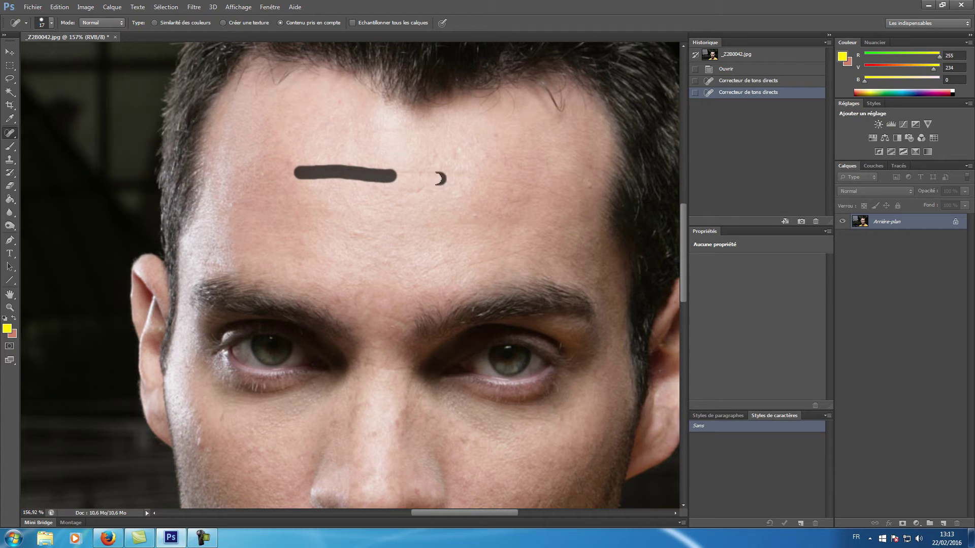
left_click_drag(559, 193, 399, 175)
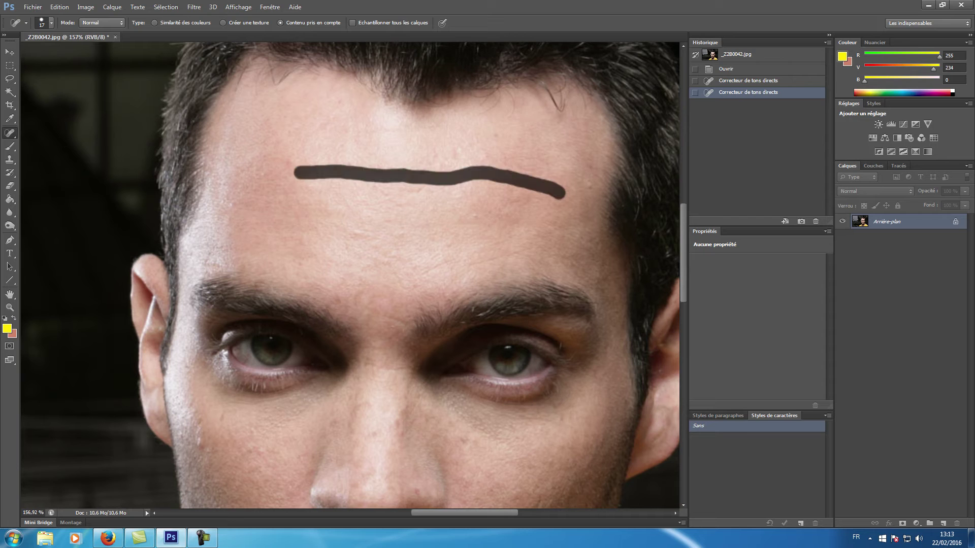
- Scroll down and heal the blemish near the brow and another spot on the face
scroll(350, 274, "down", 2)
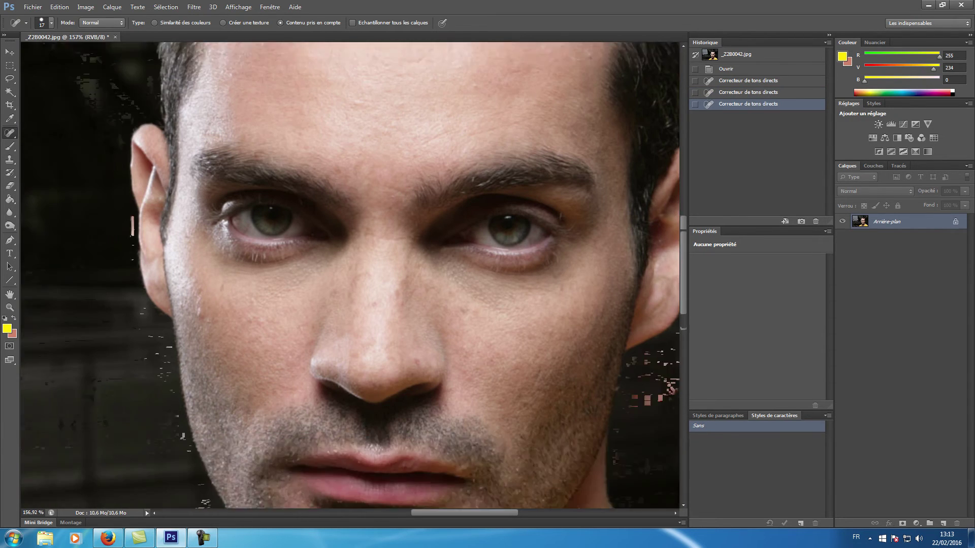
scroll(351, 274, "down", 3)
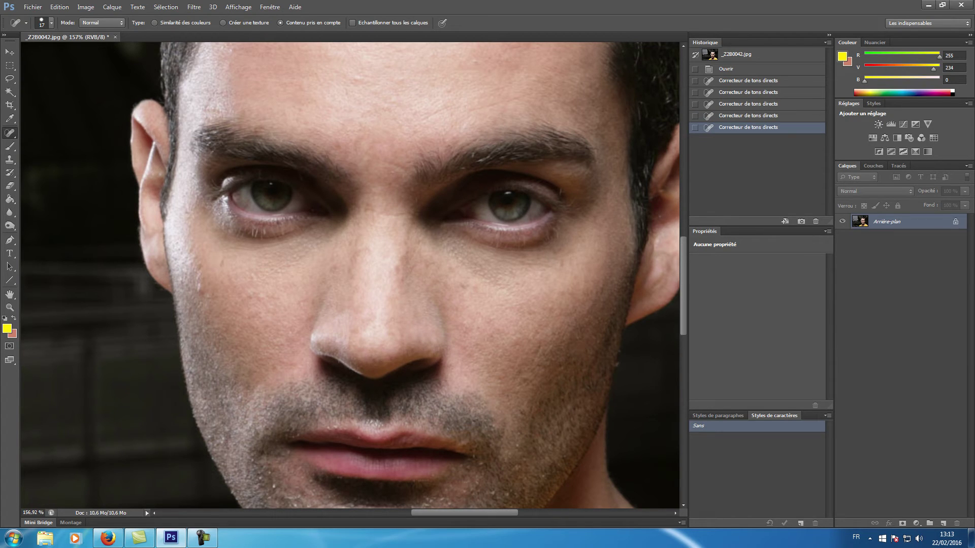
left_click(388, 161)
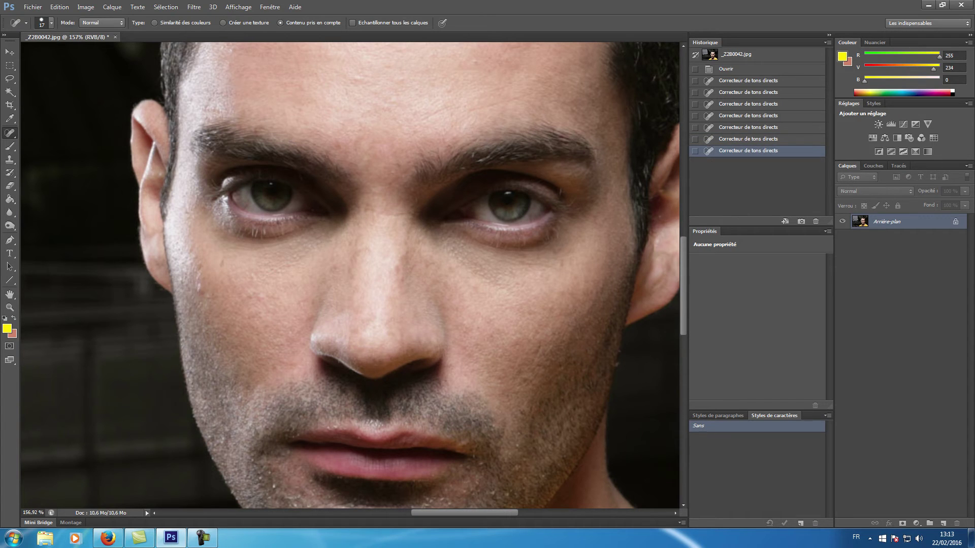
left_click(222, 263)
left_click(222, 264)
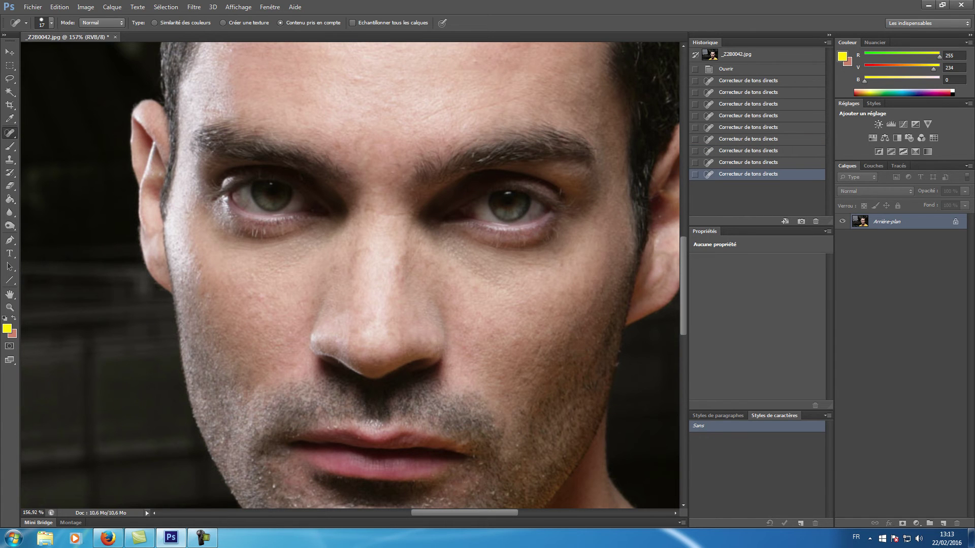
- Zoom out so the whole retouched portrait is visible for review
key("ctrl+minus")
key("ctrl+minus")
key("ctrl+minus")
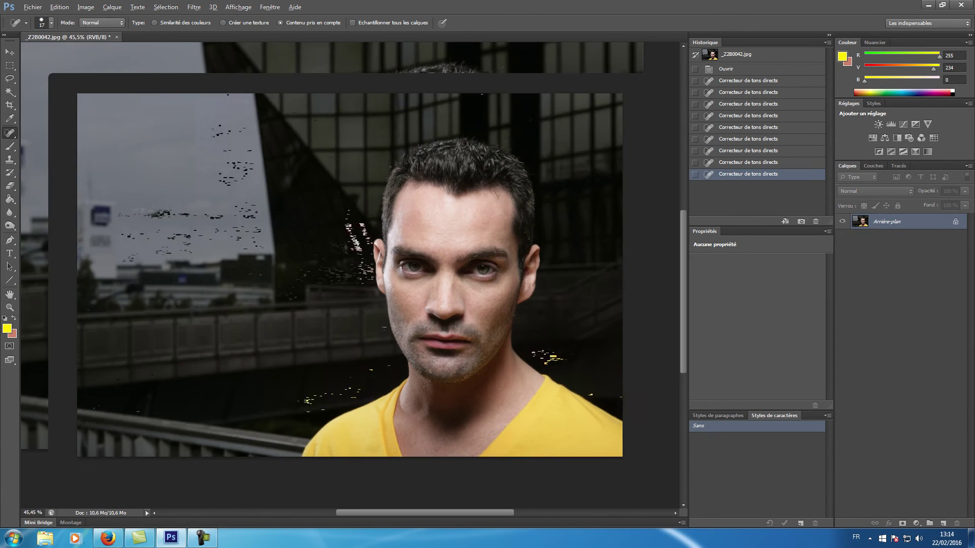
scroll(330, 254, "up", 1)
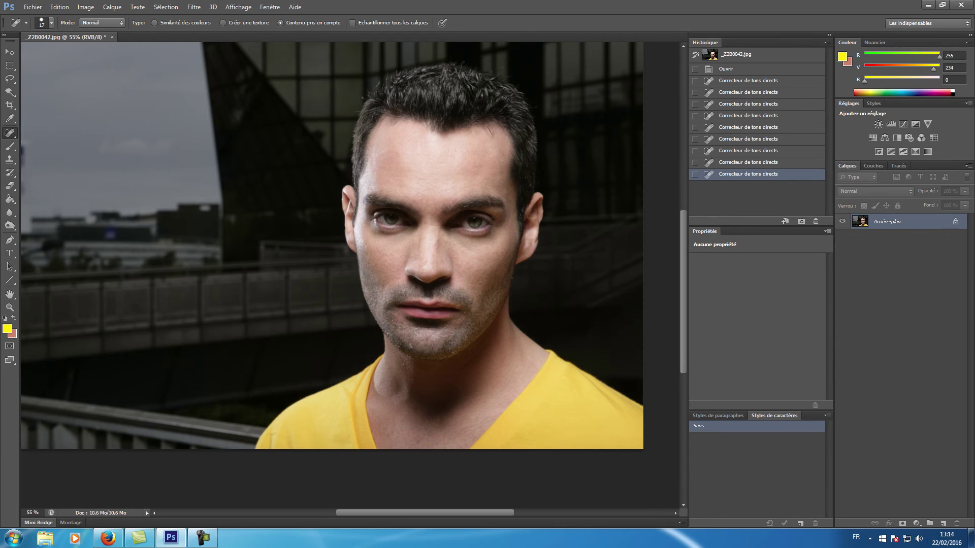